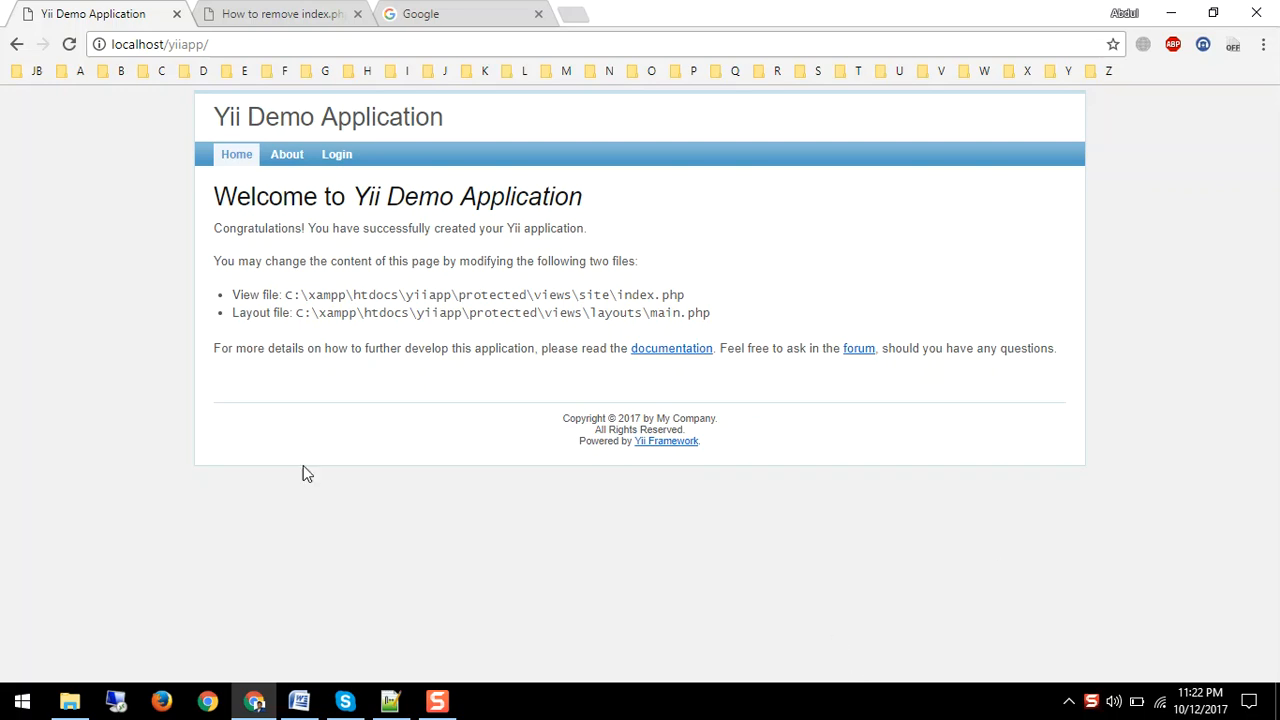
# Search Google for 'w3layouts' from the Google tab.
pyautogui.click(448, 13)
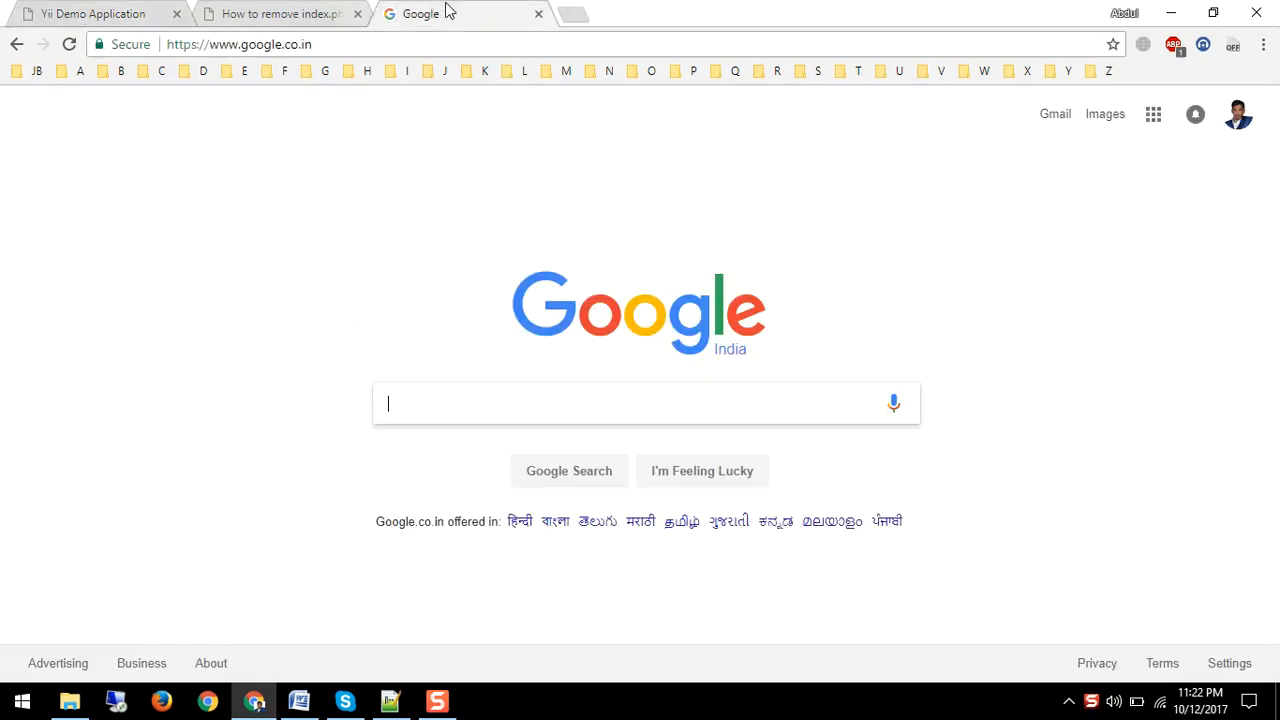
pyautogui.write('w3')
pyautogui.write('layouts')
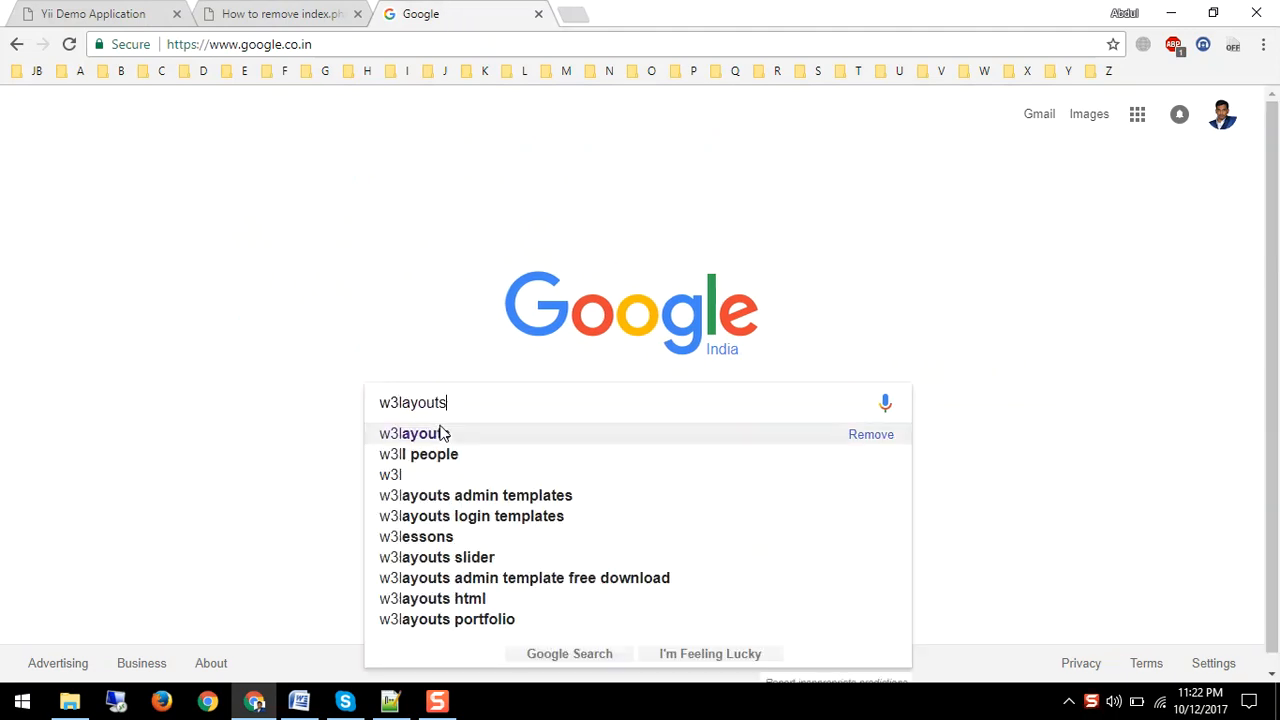
pyautogui.click(415, 433)
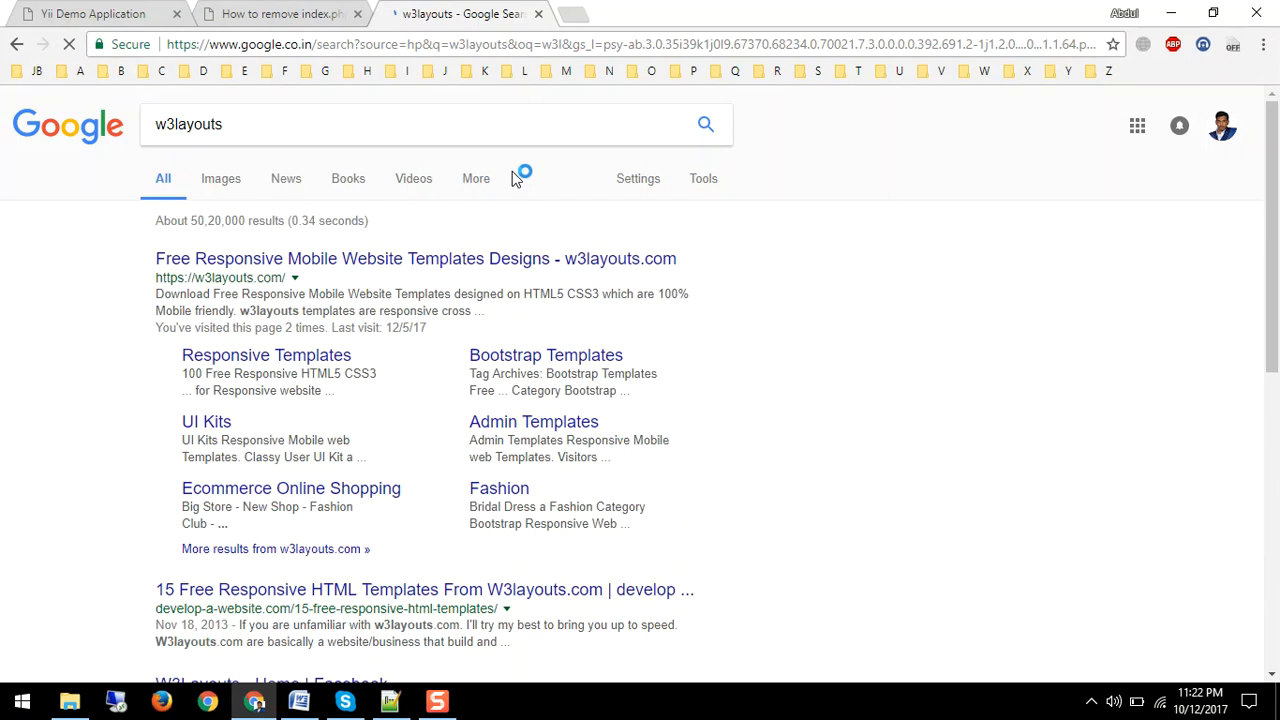
# Open the w3layouts.com free responsive templates site from the first search result.
pyautogui.click(303, 263)
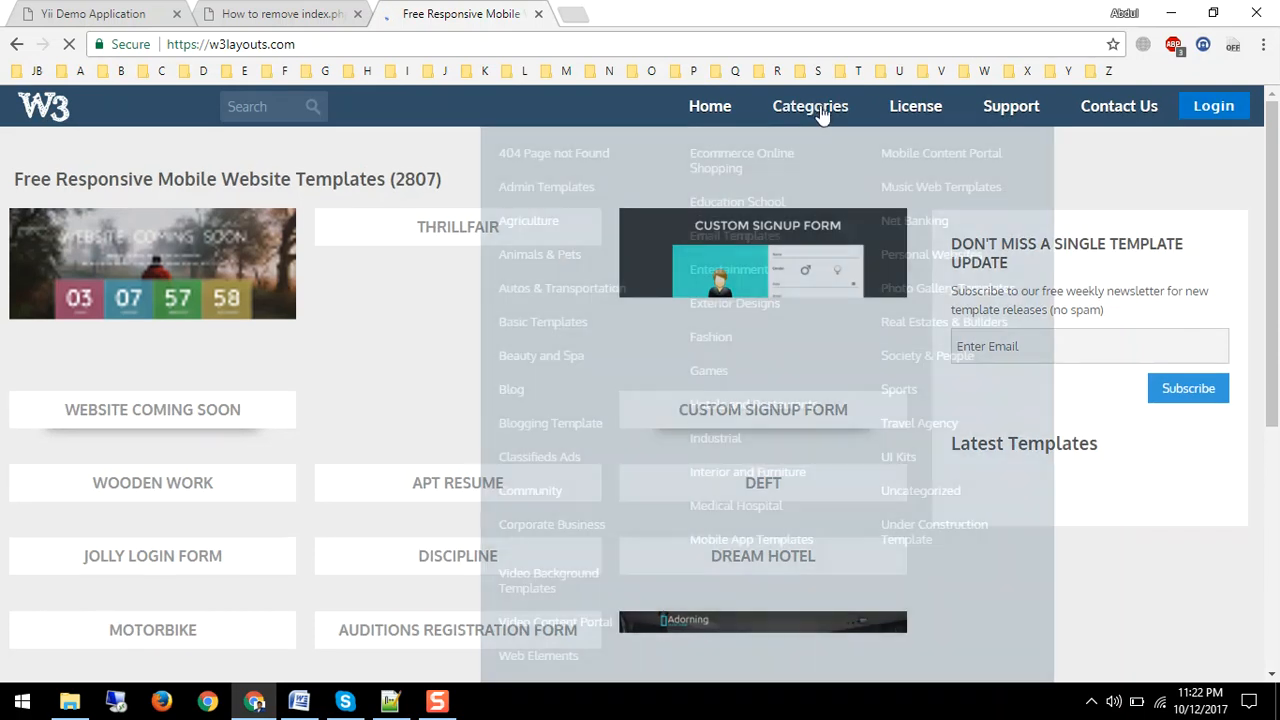
pyautogui.moveTo(810, 106)
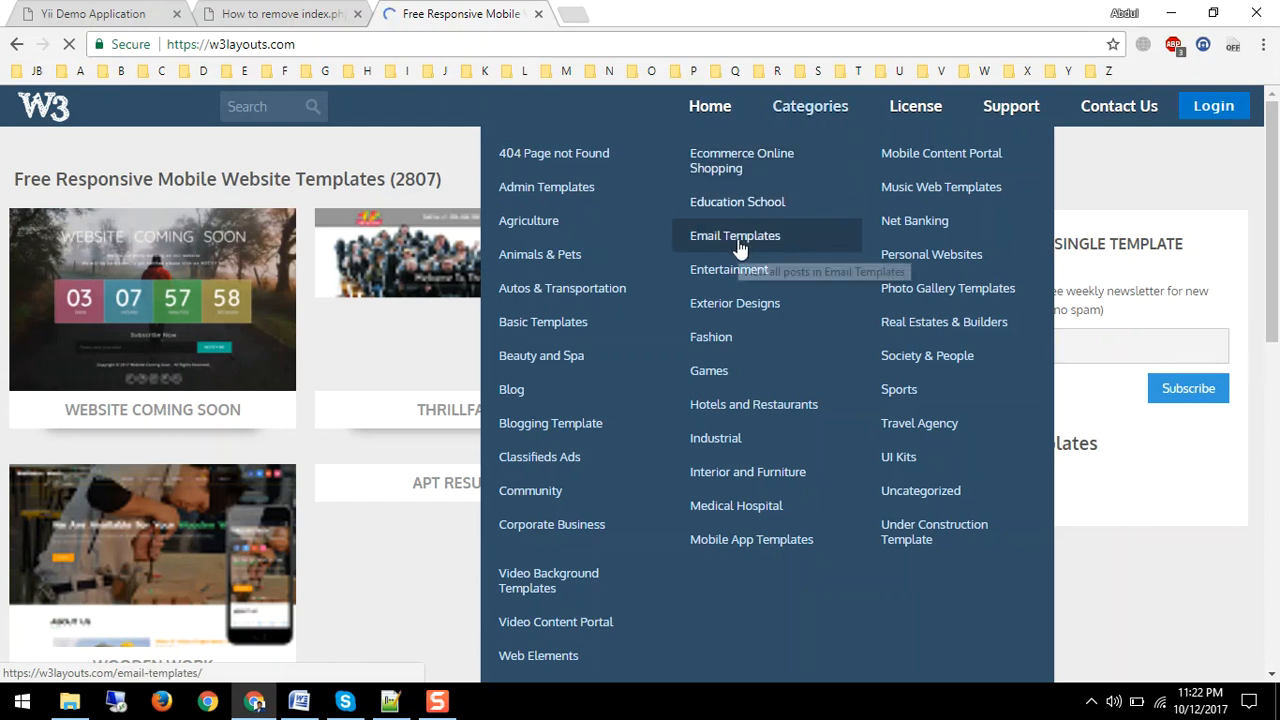
pyautogui.scroll(-1, 740, 248)
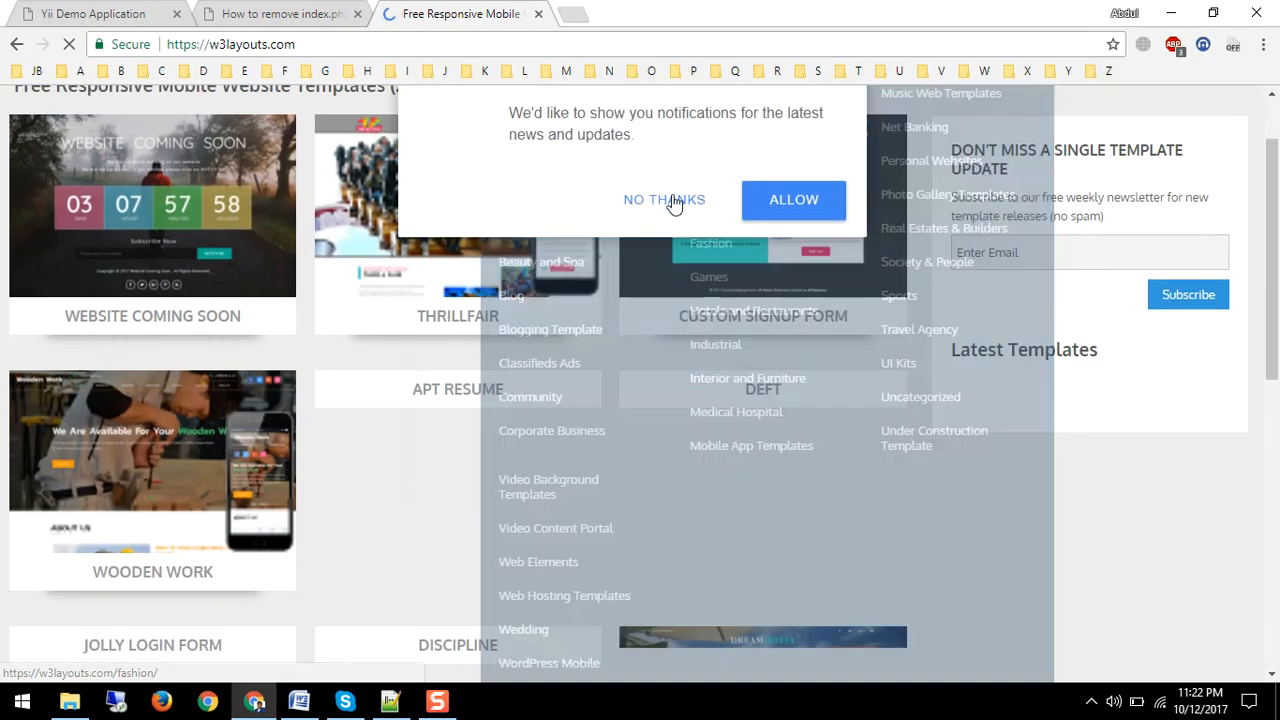
# Decline the w3layouts notification prompt and reach the Open Cloud template page.
pyautogui.click(668, 200)
pyautogui.scroll(1, 726, 307)
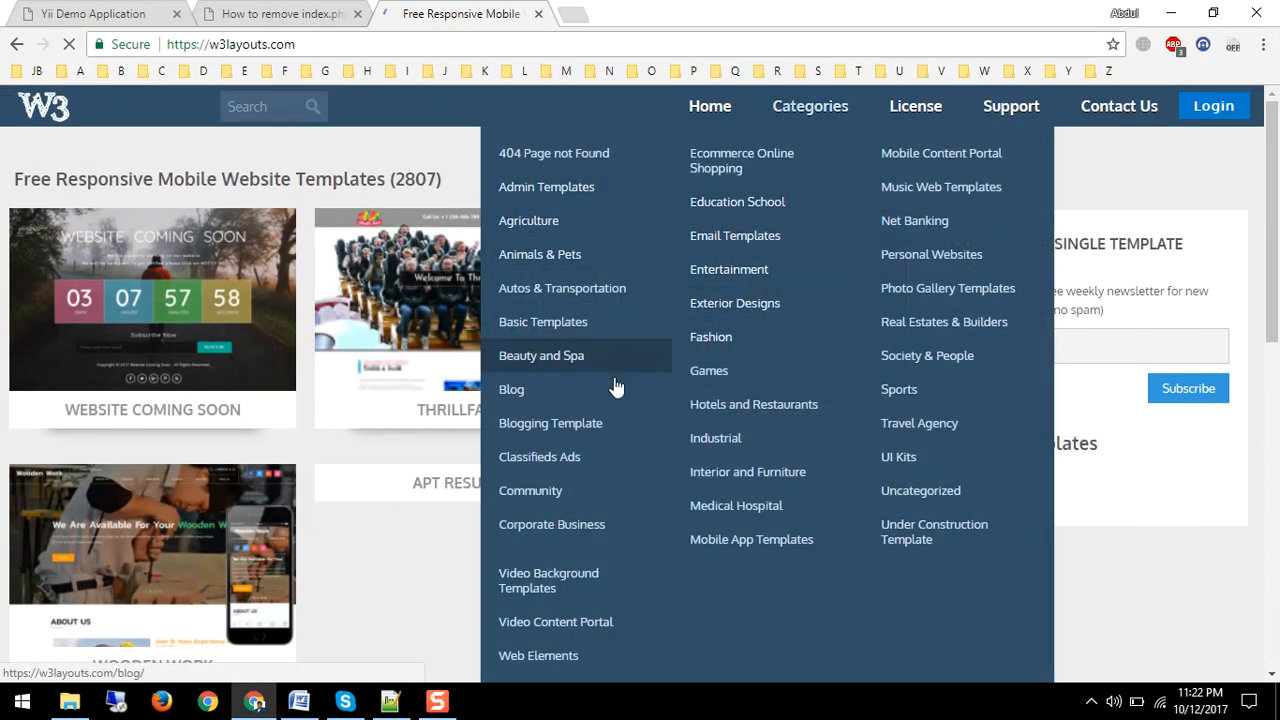
pyautogui.scroll(-2, 610, 380)
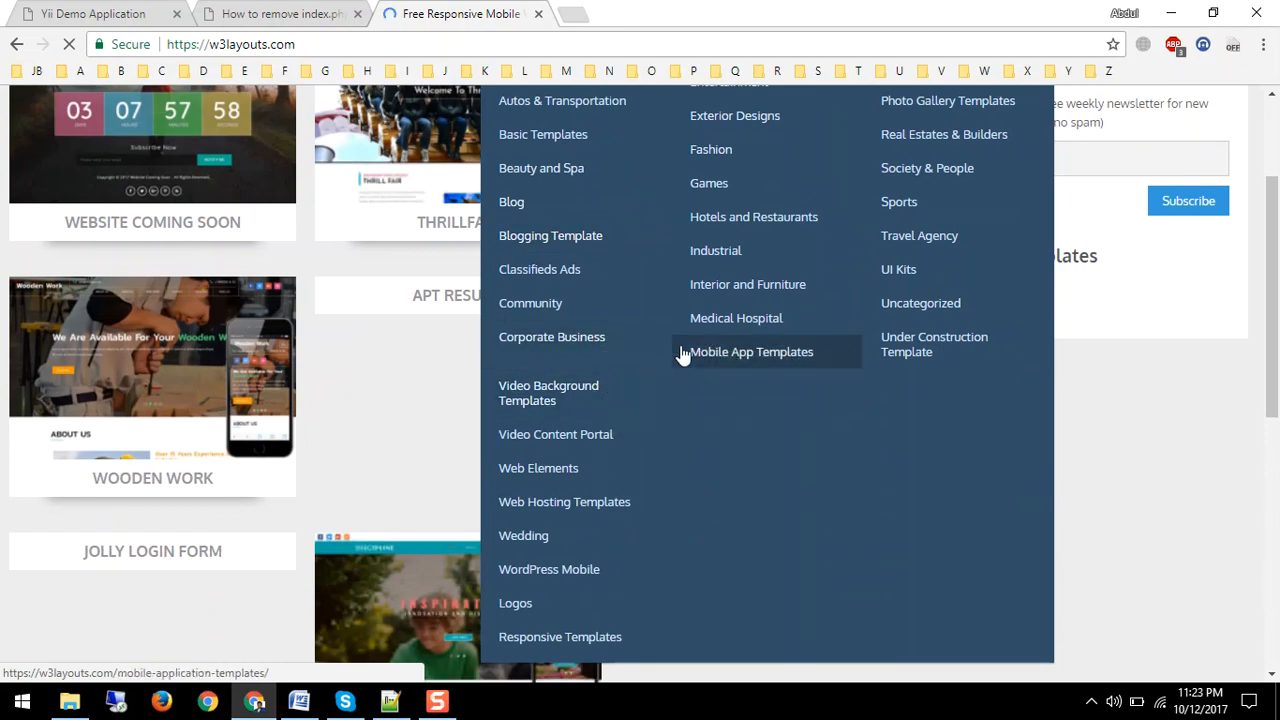
pyautogui.scroll(3, 683, 355)
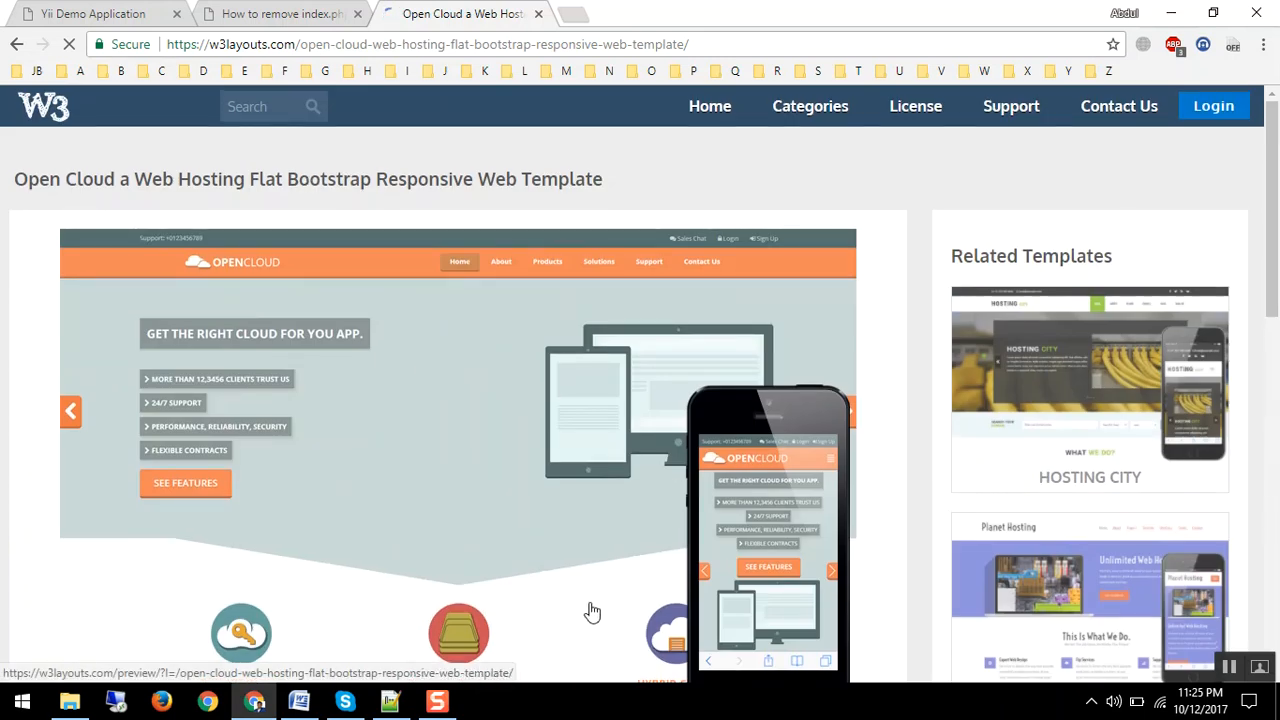
pyautogui.scroll(-2, 593, 612)
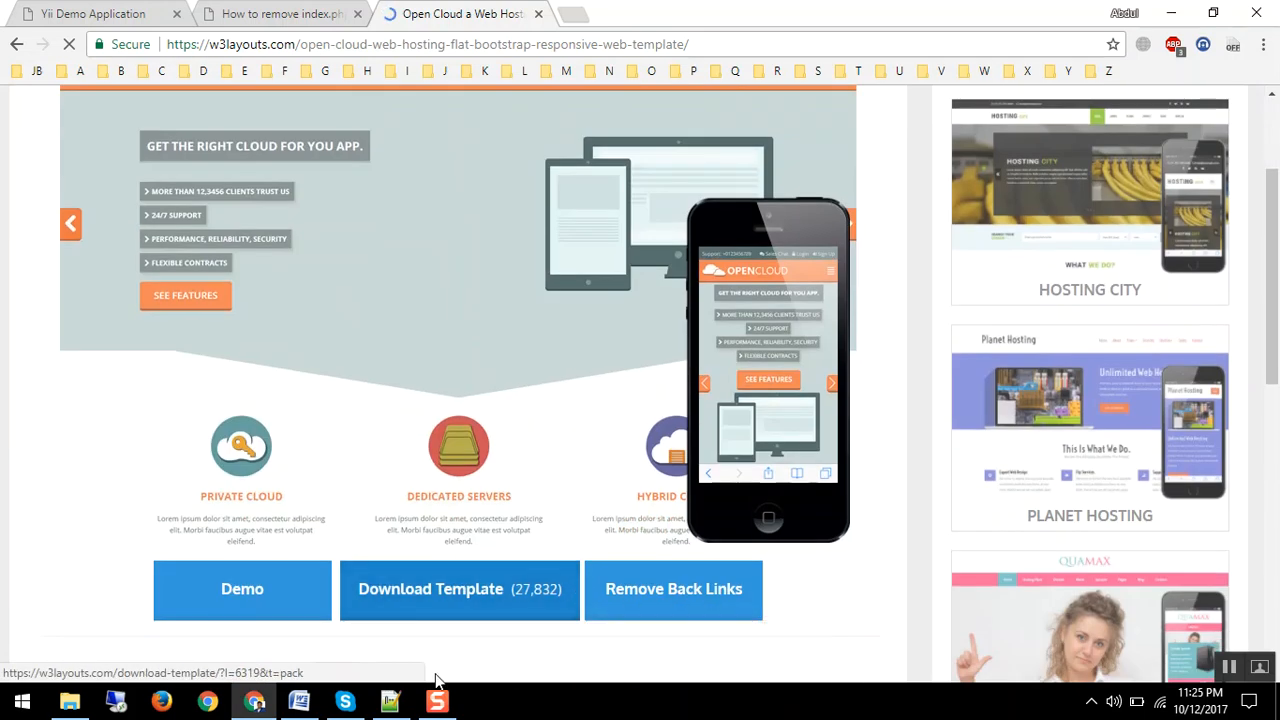
# Start the Open Cloud template download, reaching the backlink licence page.
pyautogui.click(409, 602)
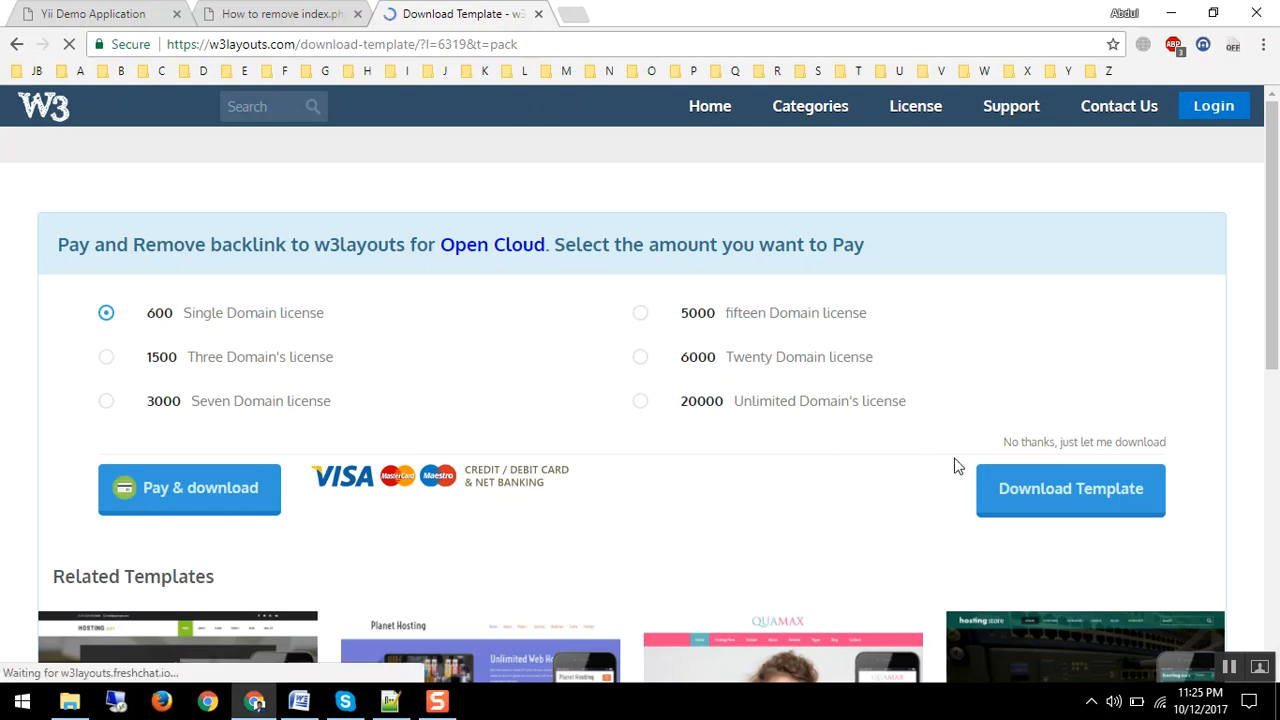
# Choose the free download, agree to keep the backlink, and share on Facebook to unlock it.
pyautogui.click(1075, 490)
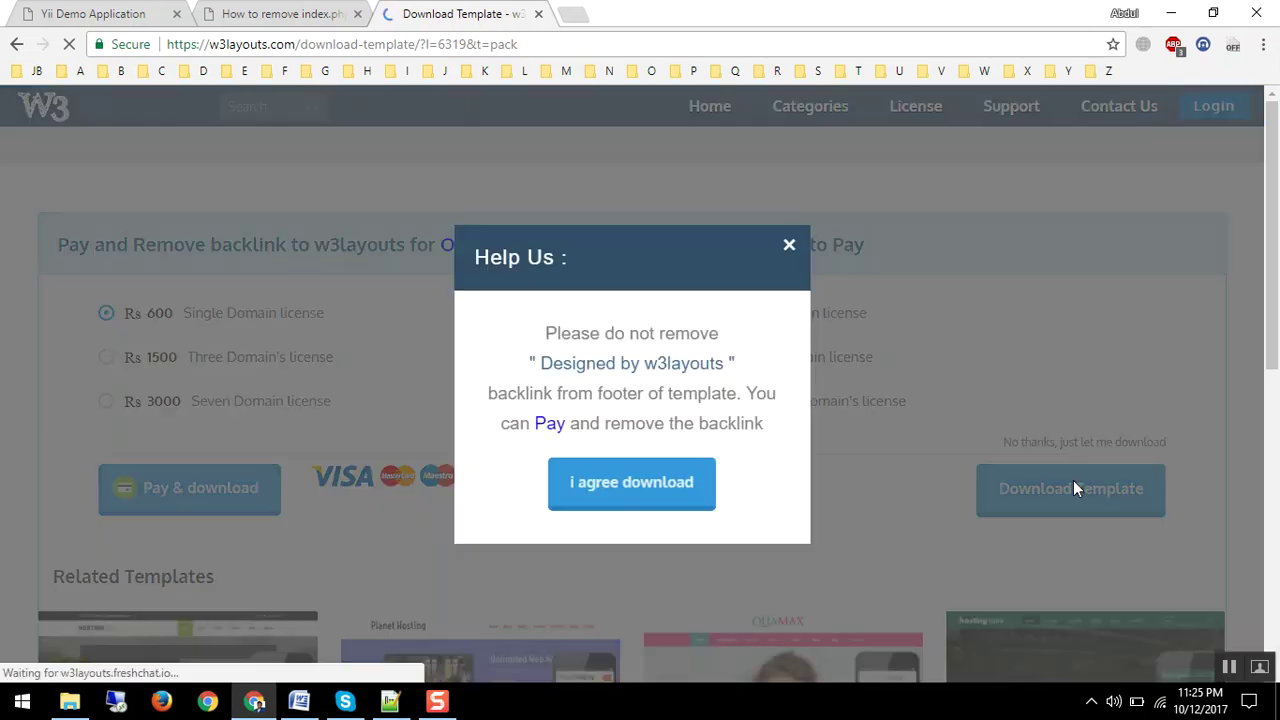
pyautogui.click(650, 495)
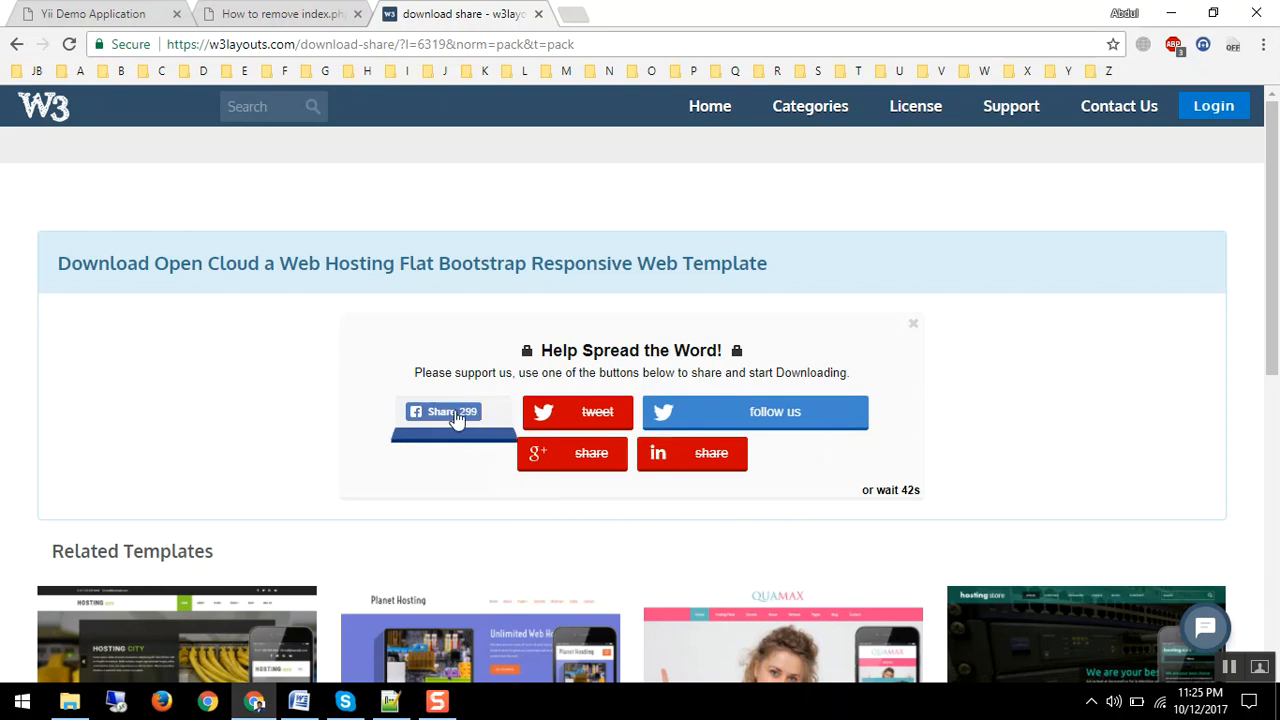
pyautogui.click(459, 417)
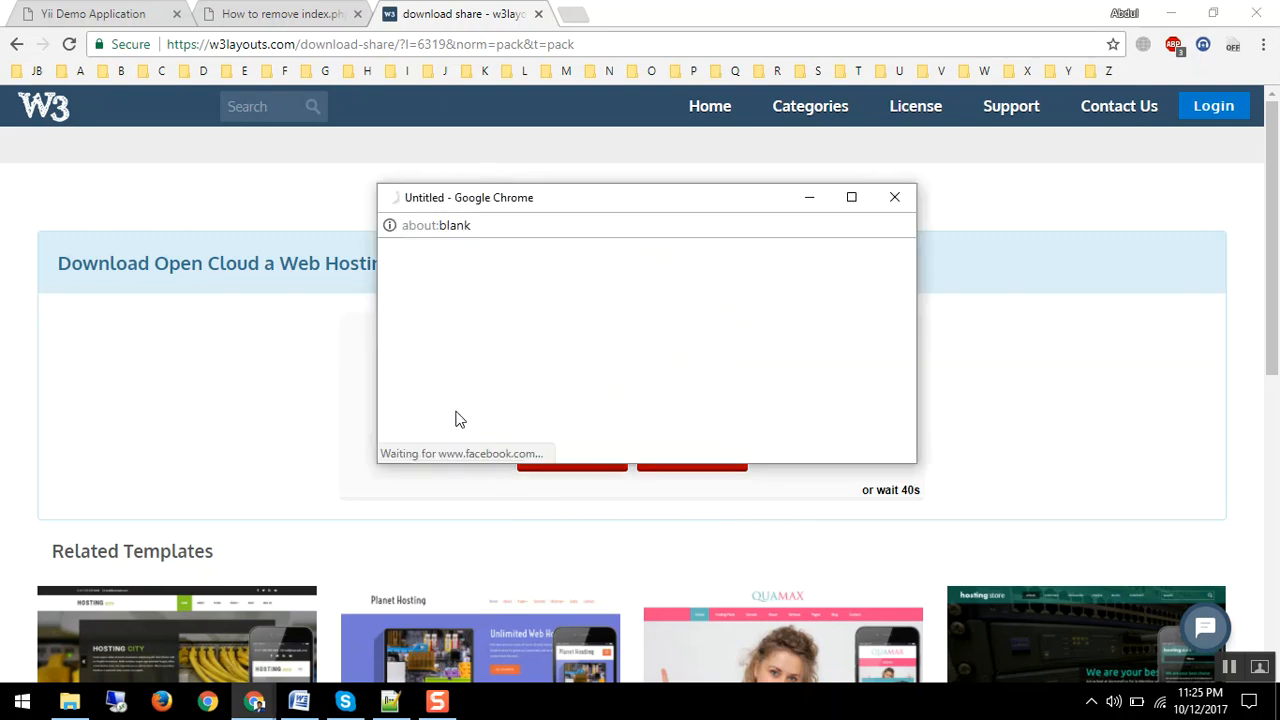
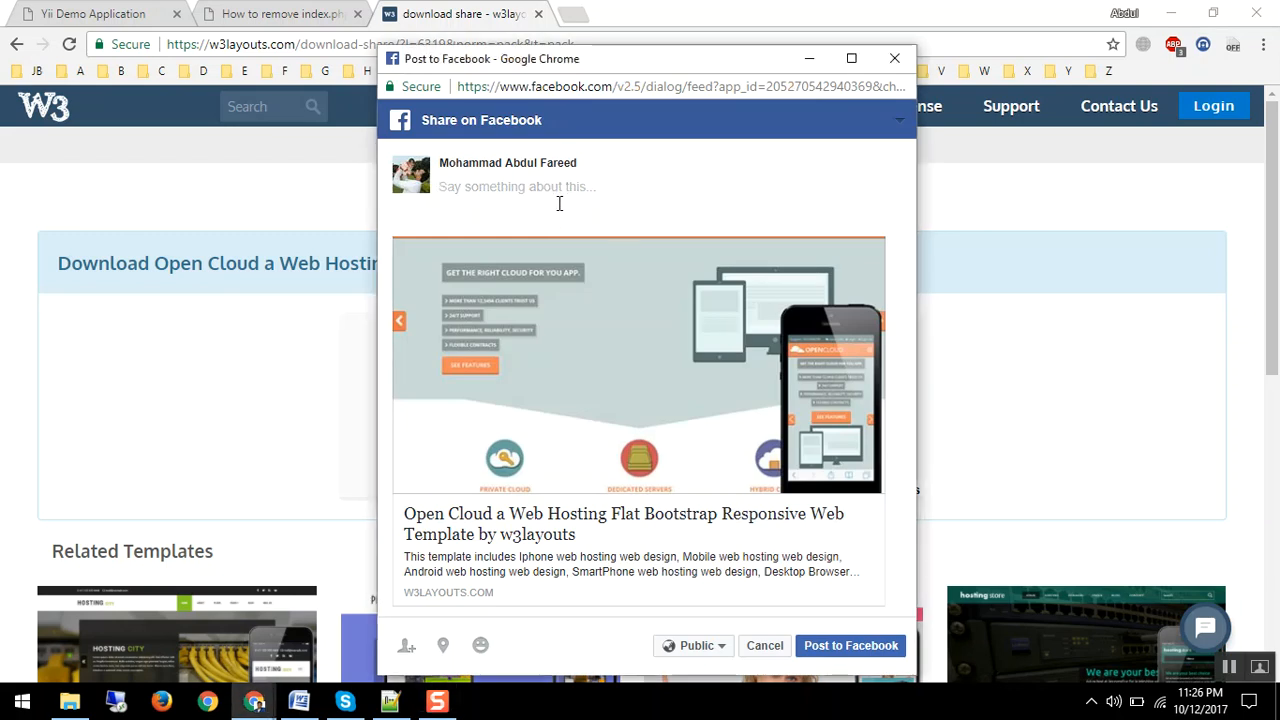
pyautogui.write('Share it')
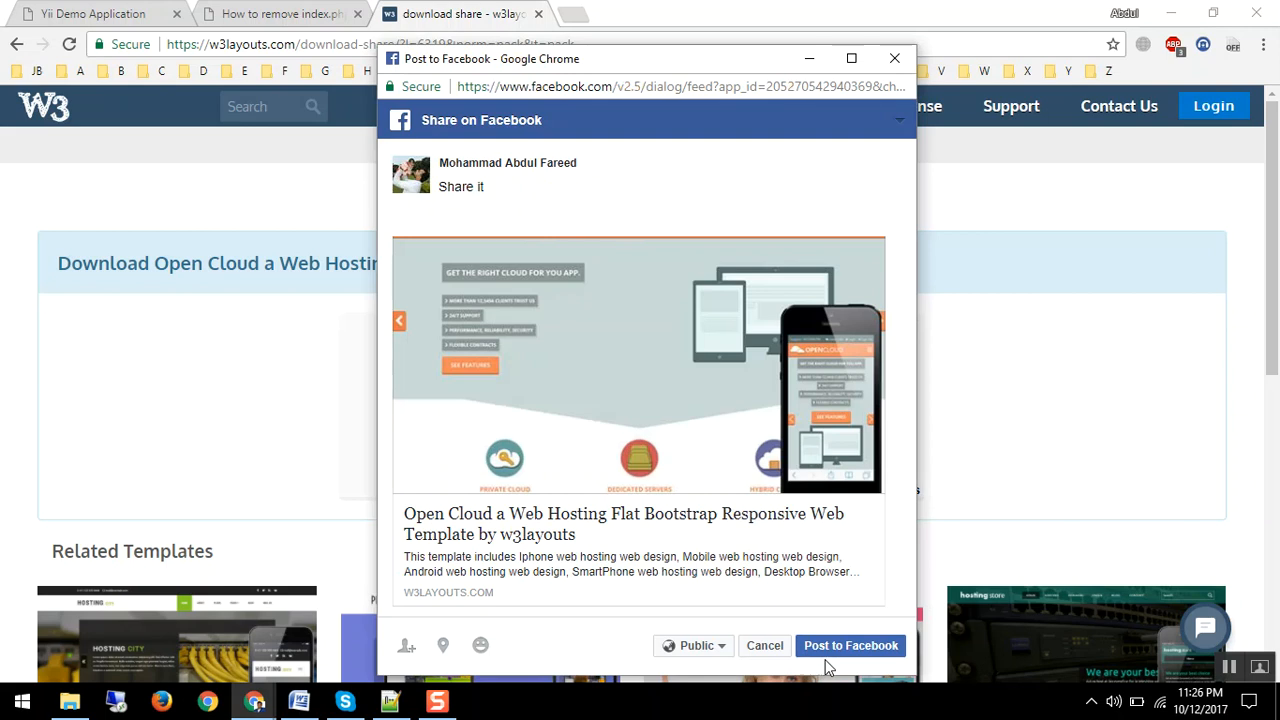
# Publish the Open Cloud template share post with the comment "Share it" to Facebook.
pyautogui.click(850, 645)
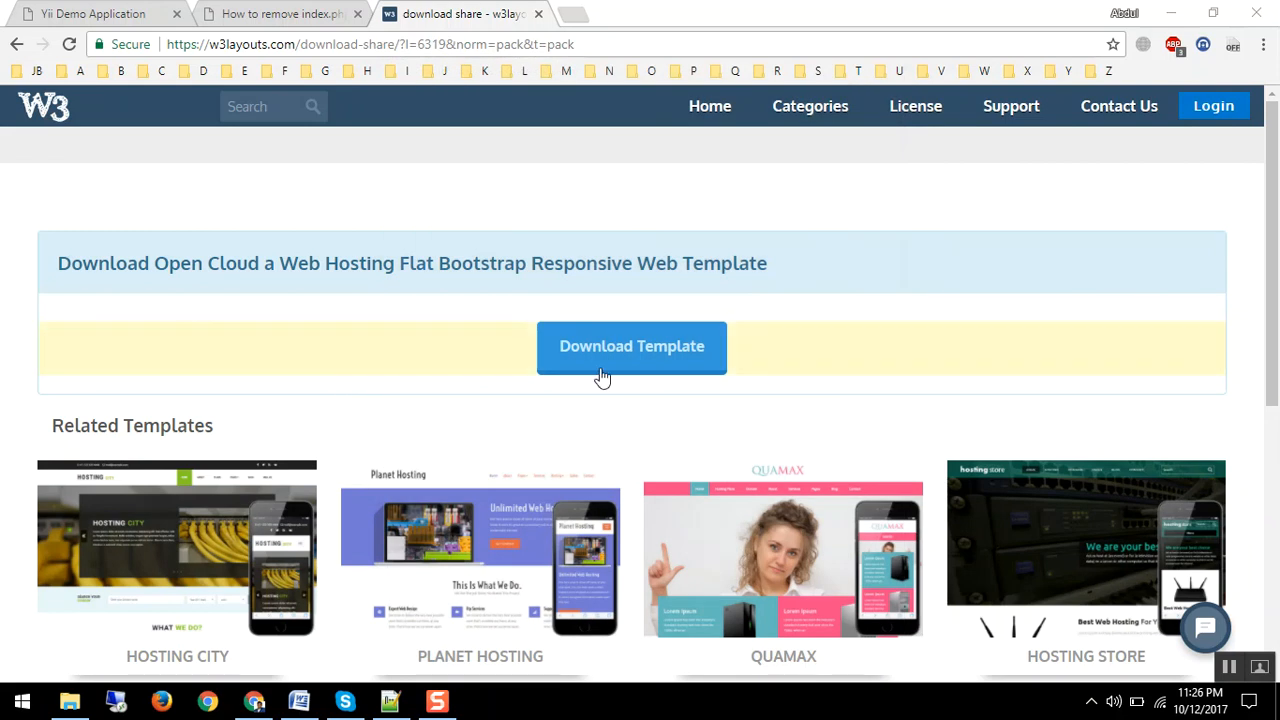
# Start the opencloud-web.zip download from the Download Template button.
pyautogui.click(645, 352)
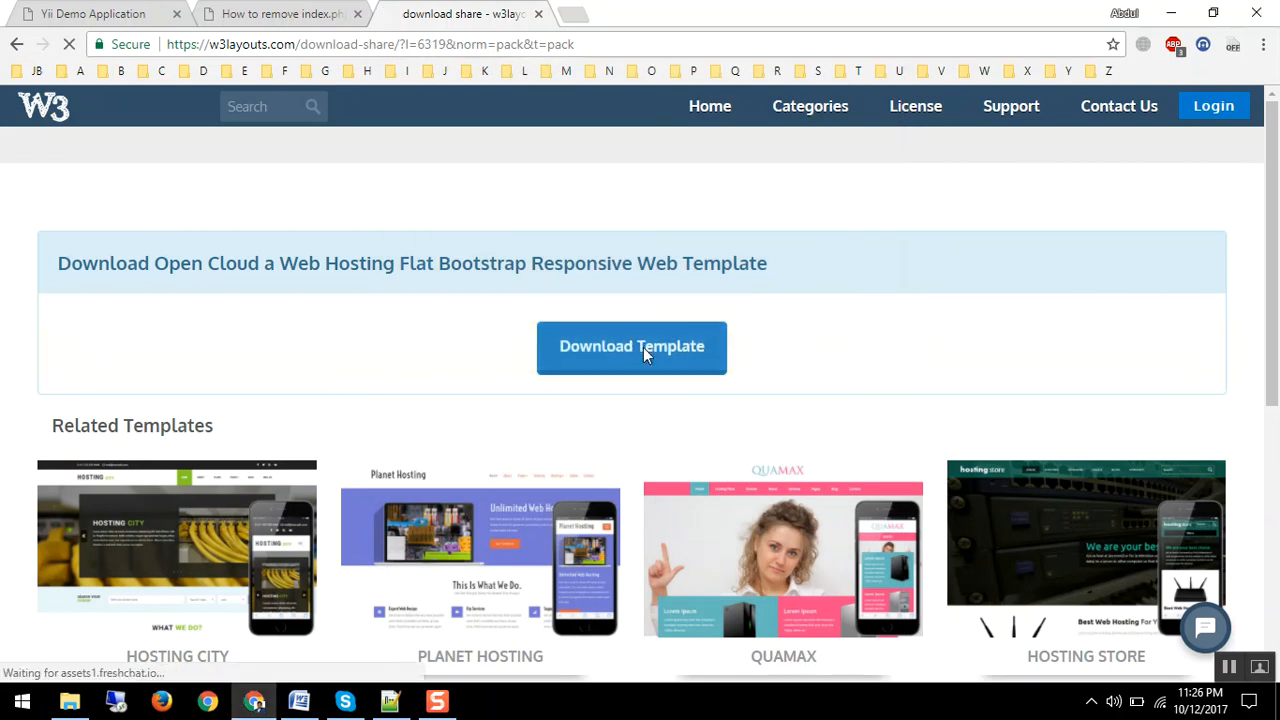